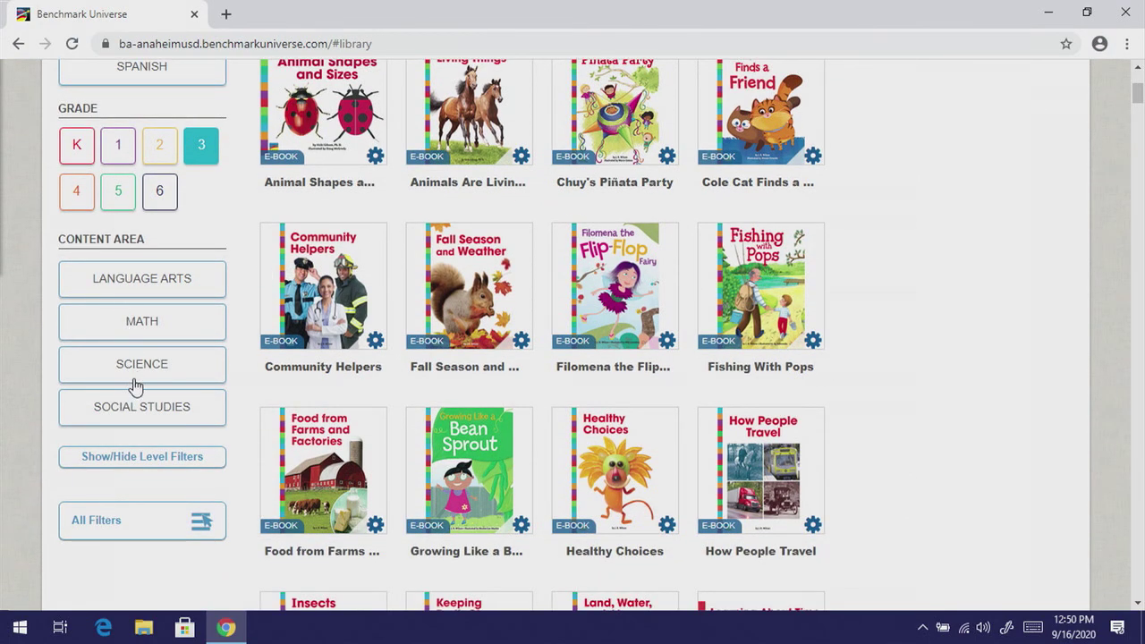
Filter the library by Social Studies and open the e-book The Geography of New York City without creating a customization.
left_click(138, 406)
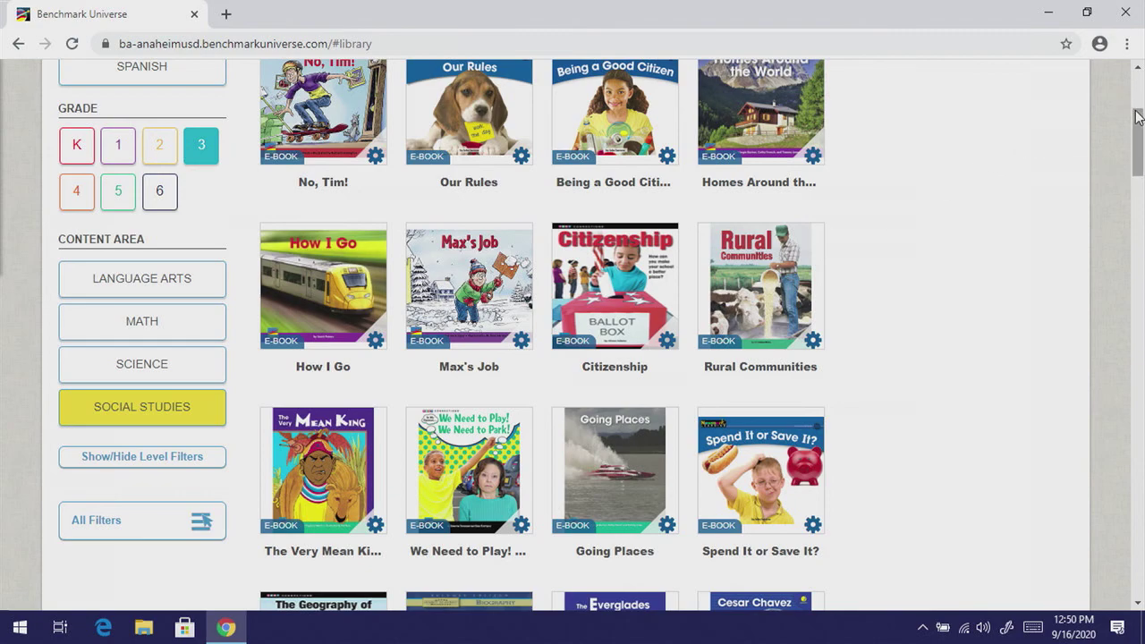
left_click_drag(1137, 116, 1138, 150)
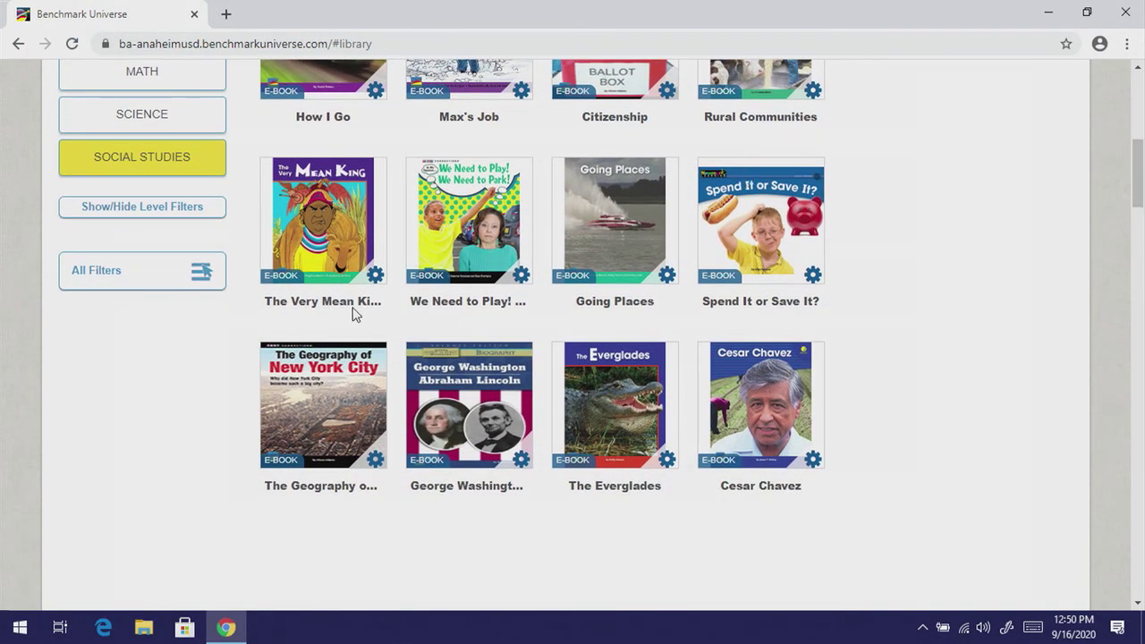
left_click(329, 397)
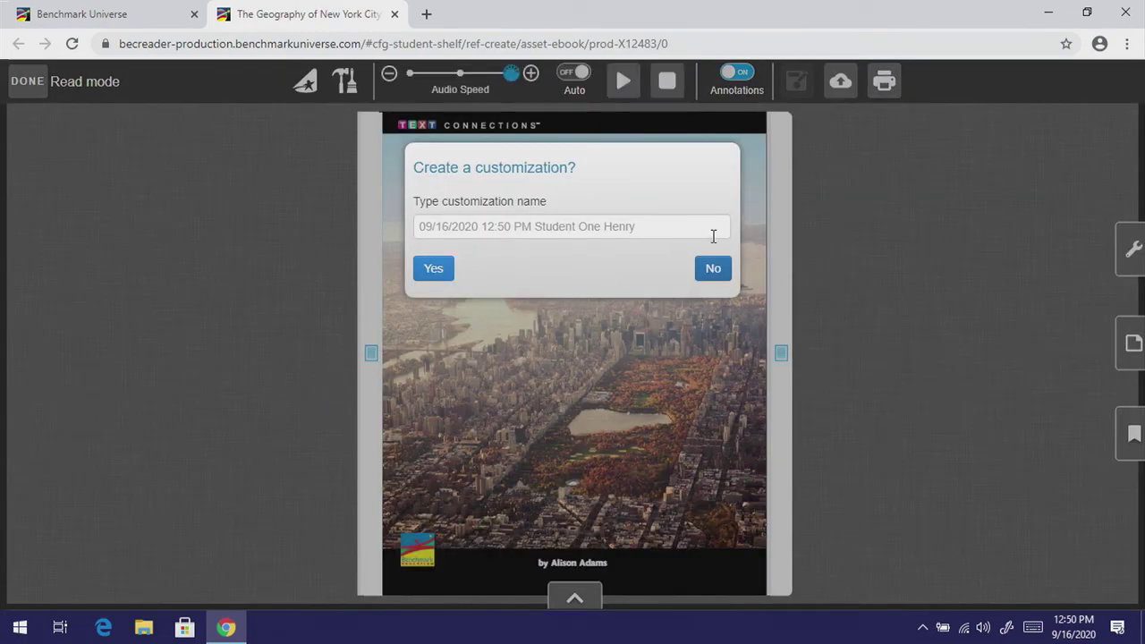
left_click(719, 267)
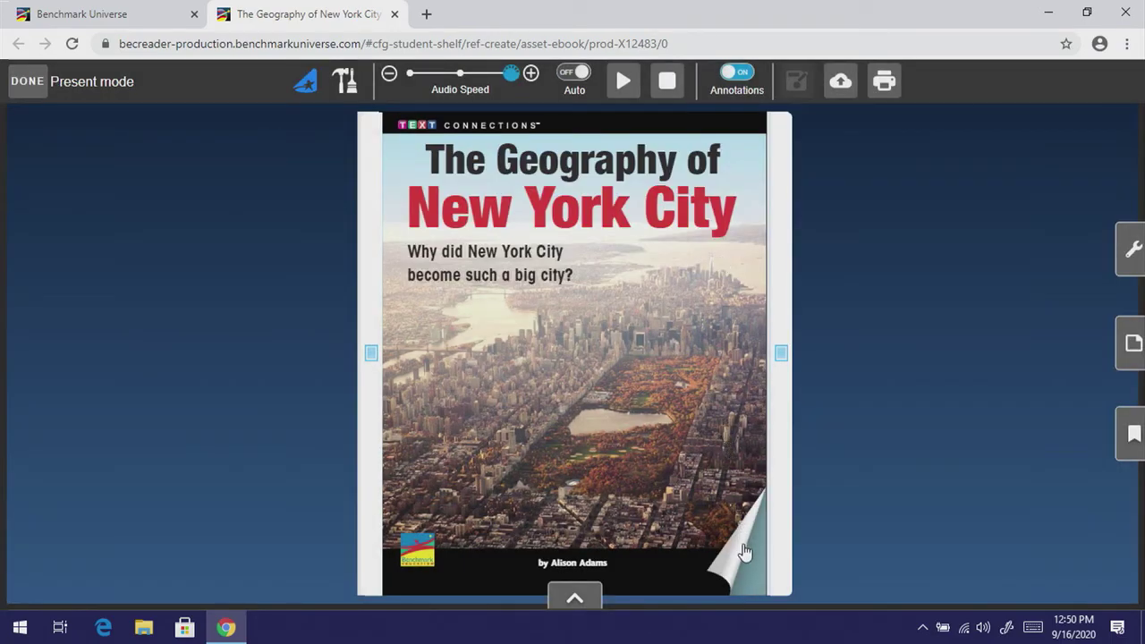
Page through The Geography of New York City from the cover to pages 2–3, and close the e-book.
left_click(754, 570)
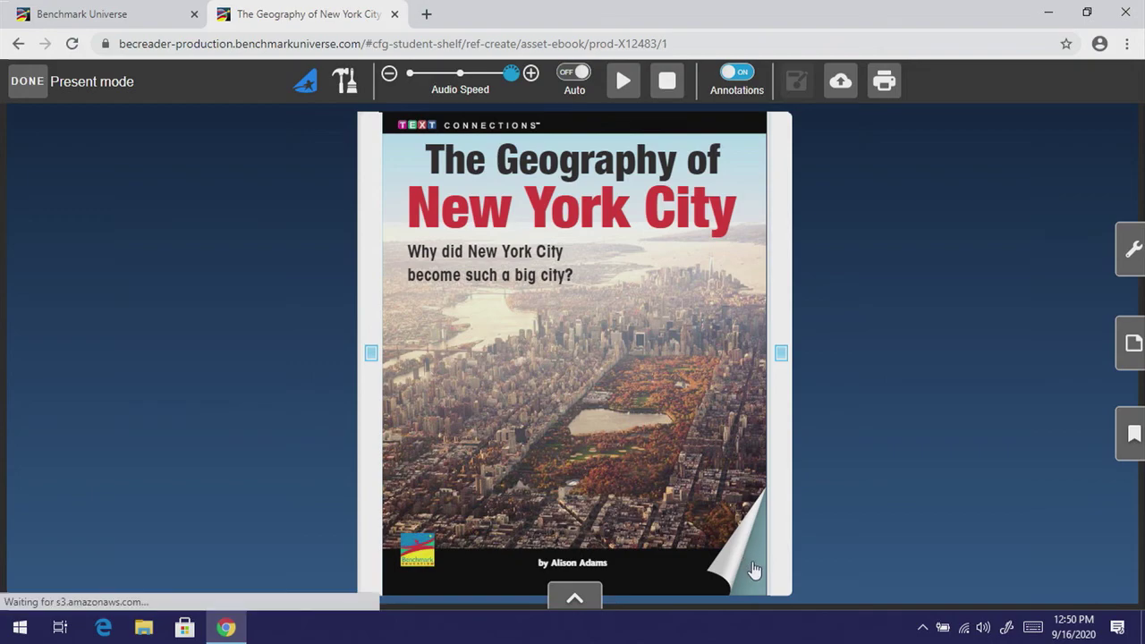
left_click(922, 581)
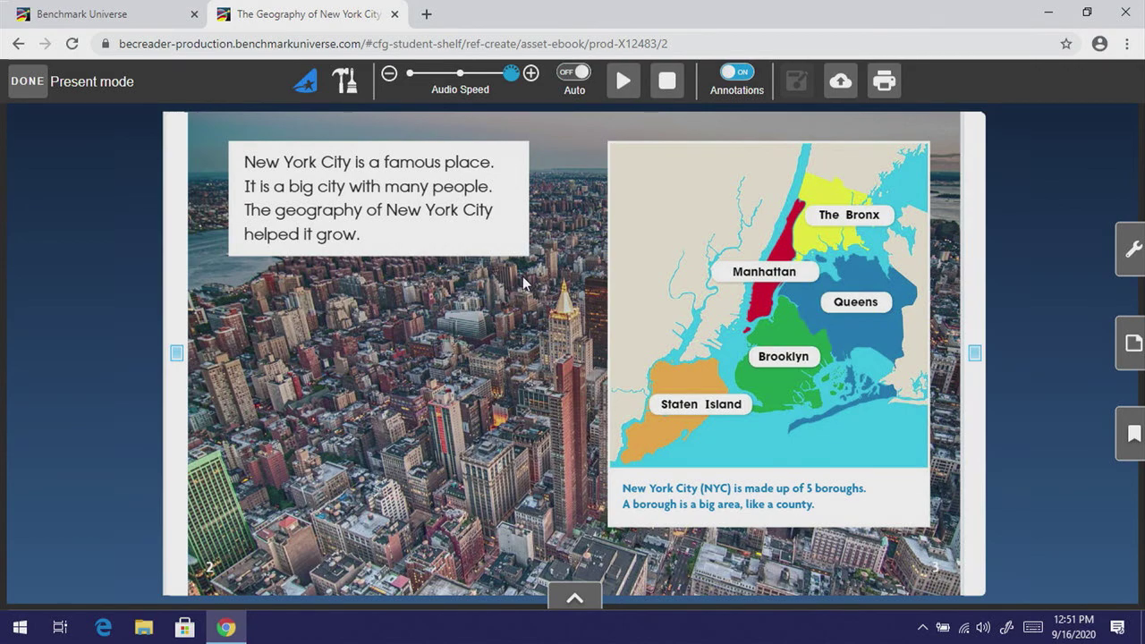
left_click(395, 15)
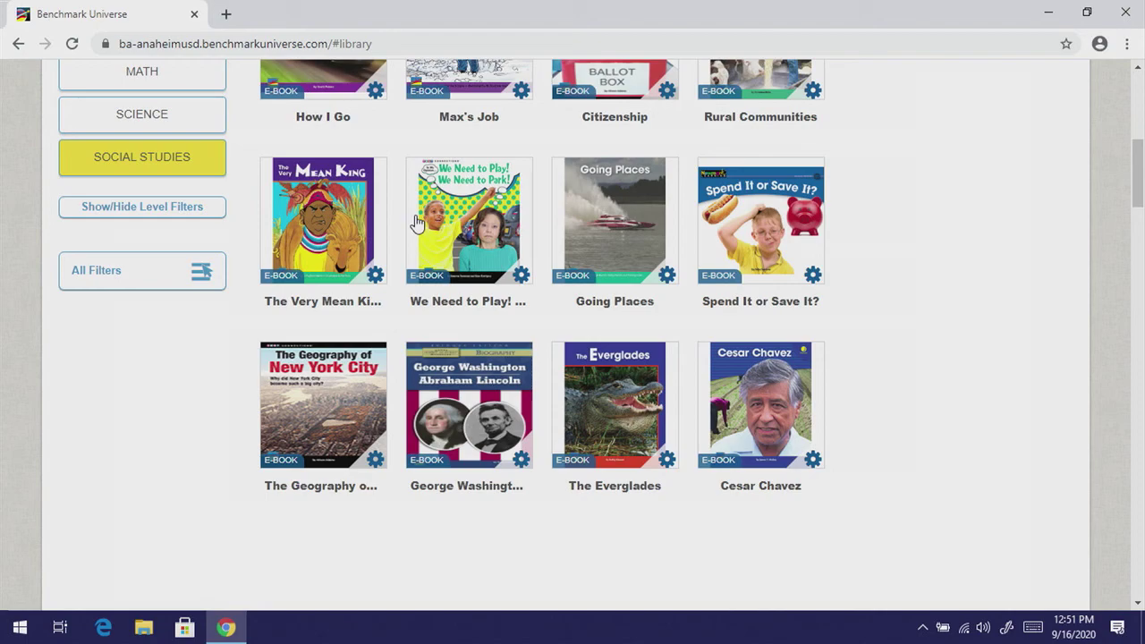
Return to the student dashboard and view the Reading Log.
scroll(1016, 223, "up", 6)
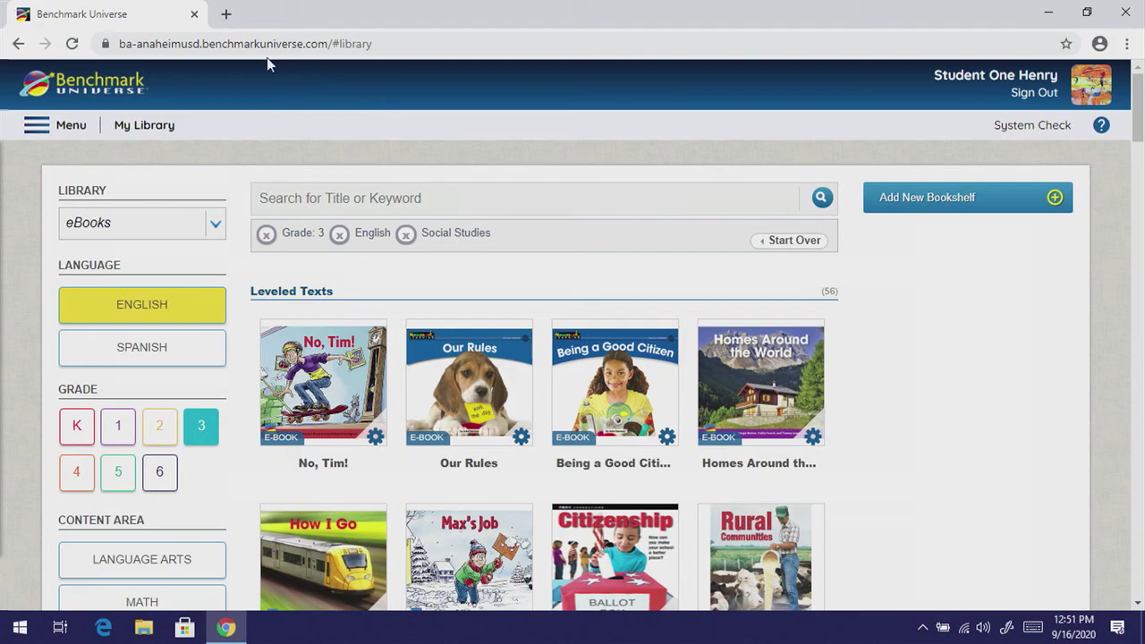
left_click(112, 86)
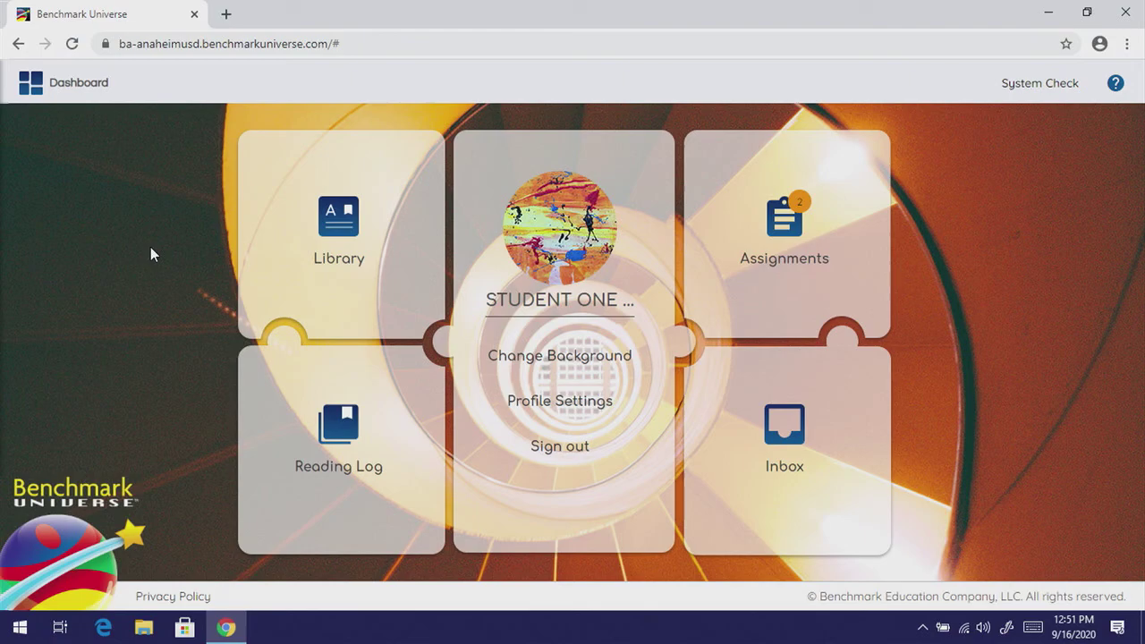
left_click(363, 455)
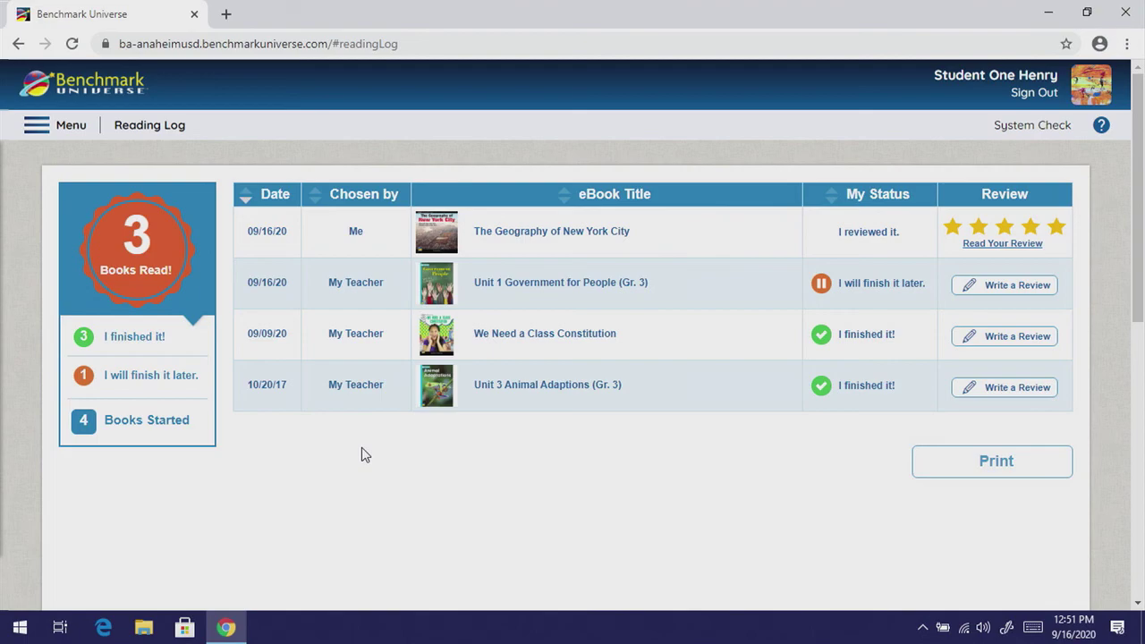
Go back to the dashboard and open the details of the assignment Show What You Learned in Unit 1.
left_click(123, 85)
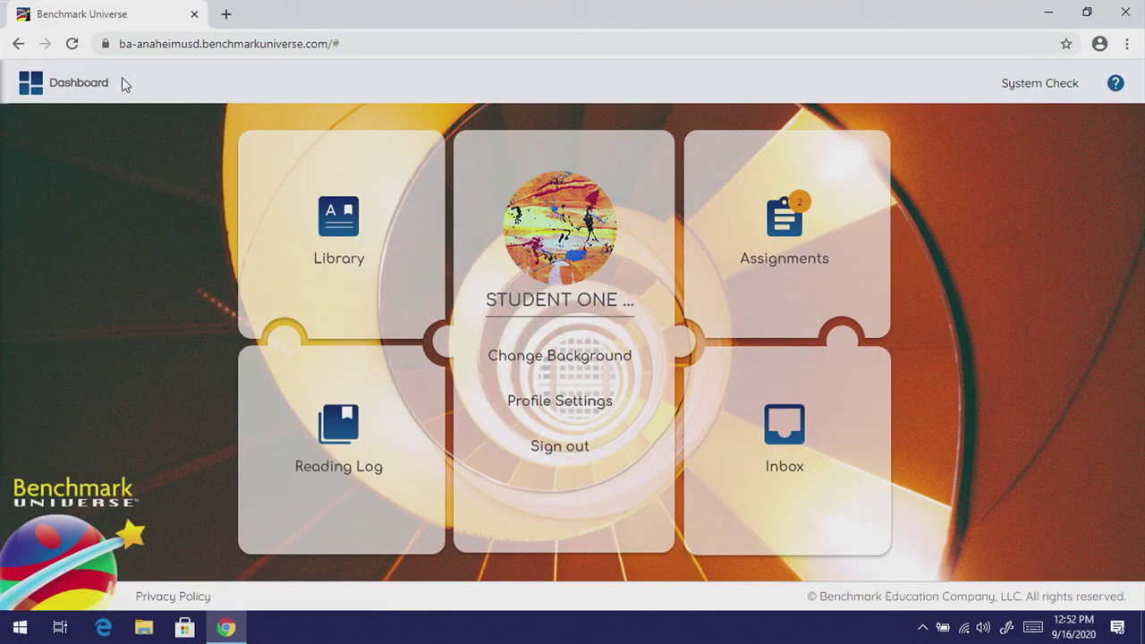
left_click(770, 245)
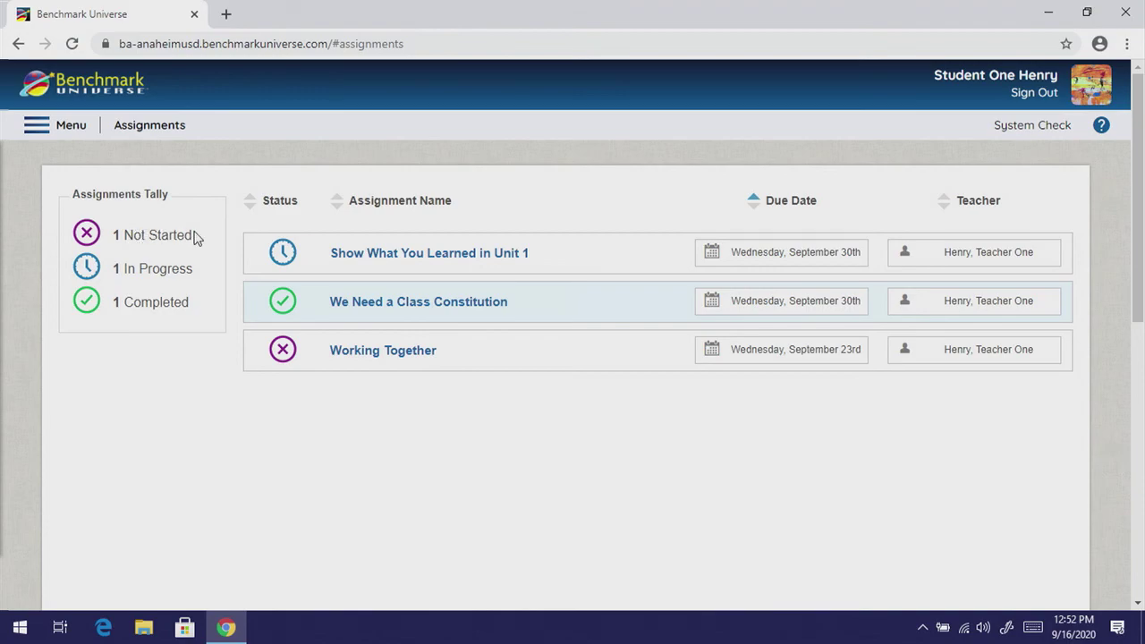
left_click(414, 254)
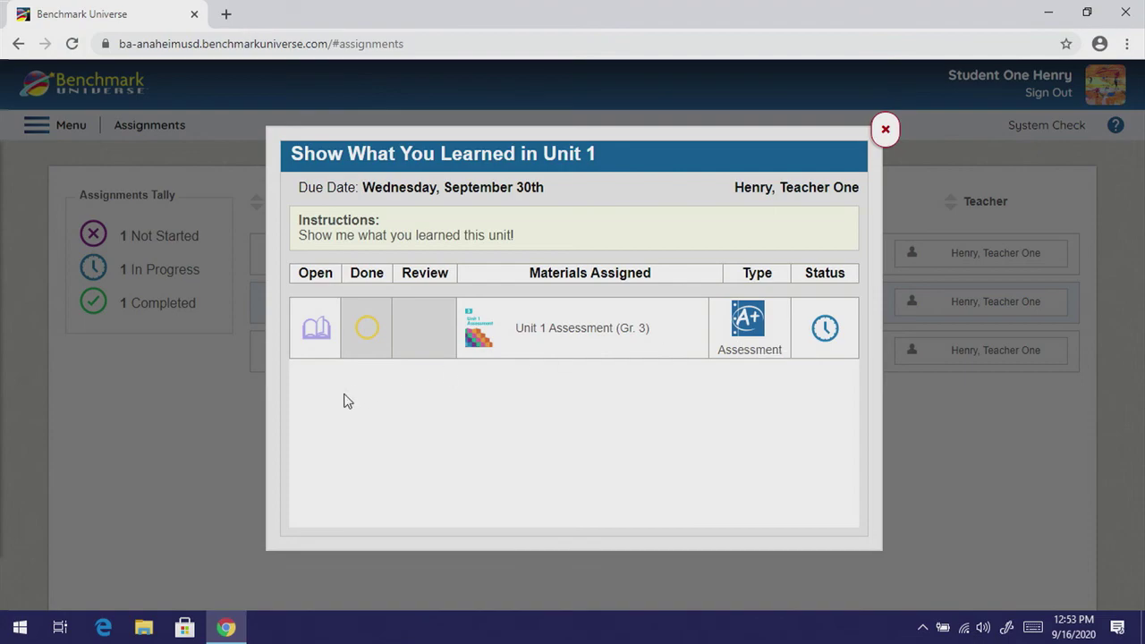
Open the Unit 1 Assessment (Gr. 3), switch its help video to Spanish, and begin the test.
left_click(315, 333)
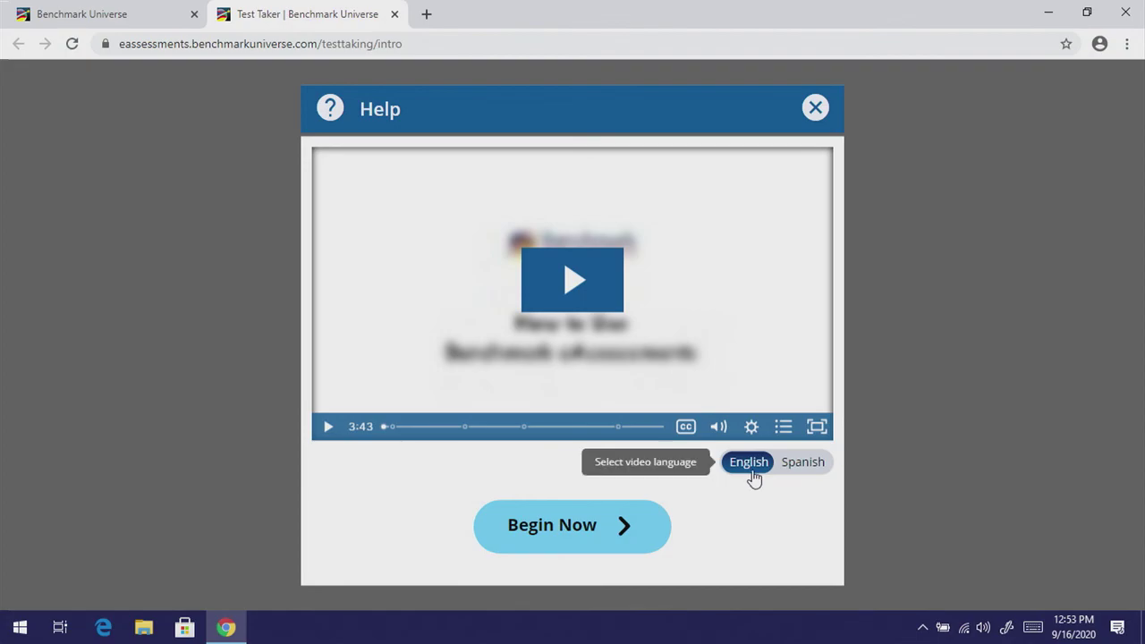
left_click(793, 470)
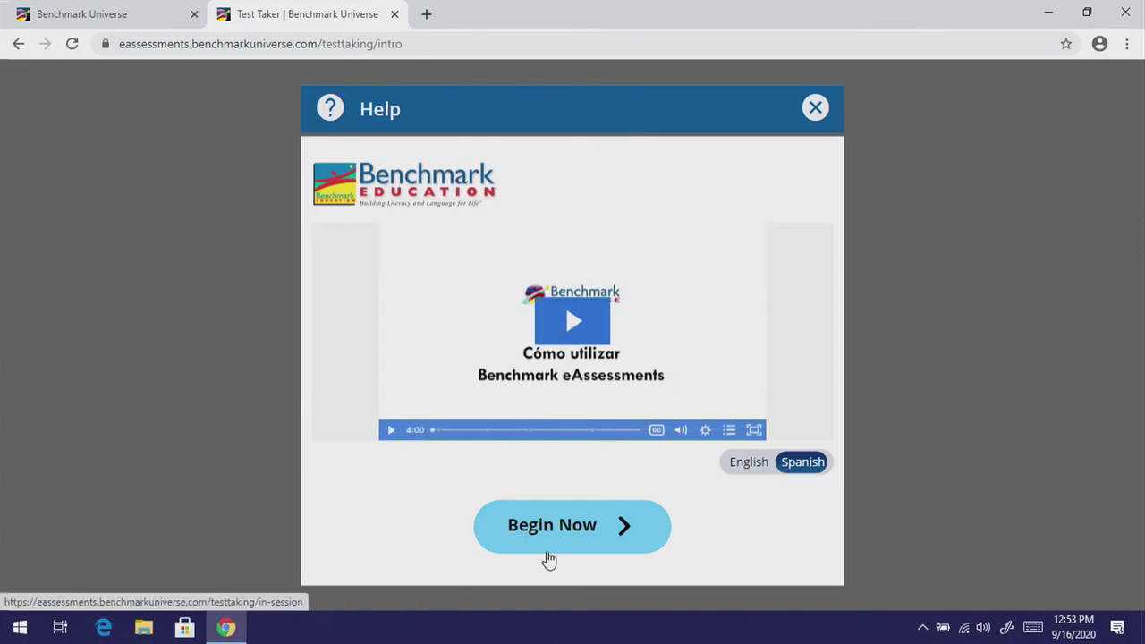
left_click(550, 548)
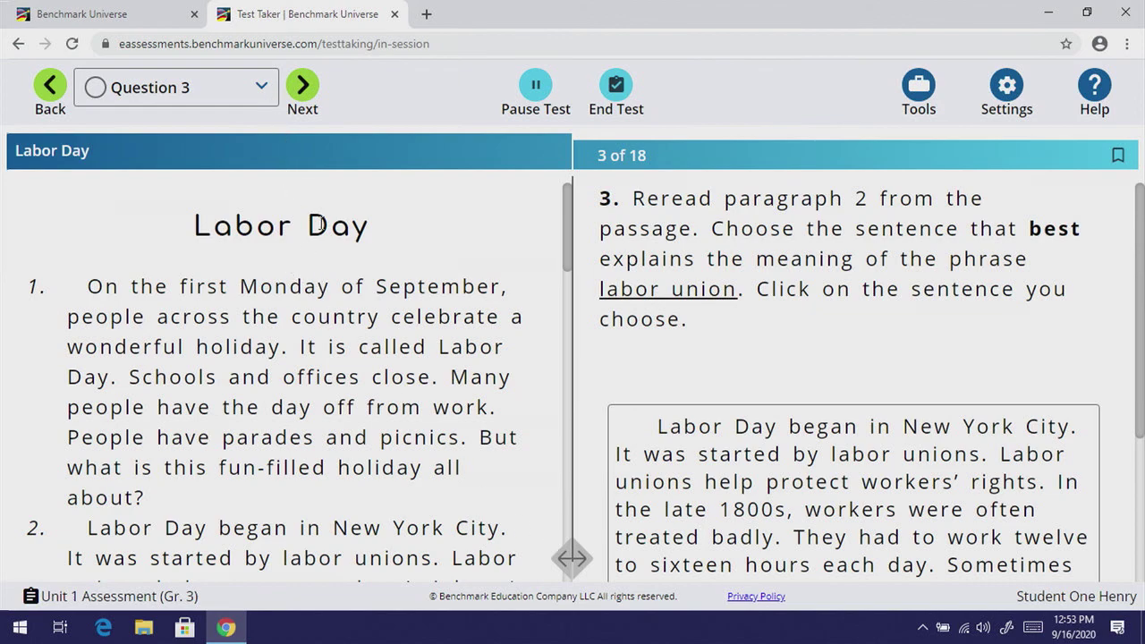
Enlarge the test page, answer question 3 with the sentence "Labor Day began in New York City.", and advance to question 4.
key("ctrl+plus")
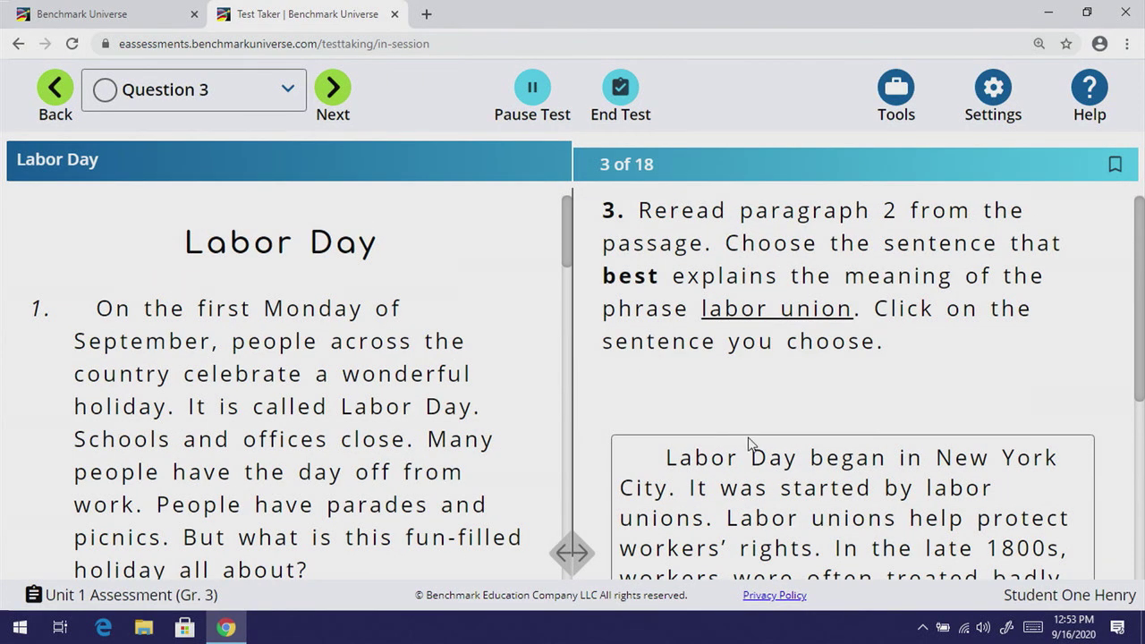
left_click_drag(1141, 219, 1119, 271)
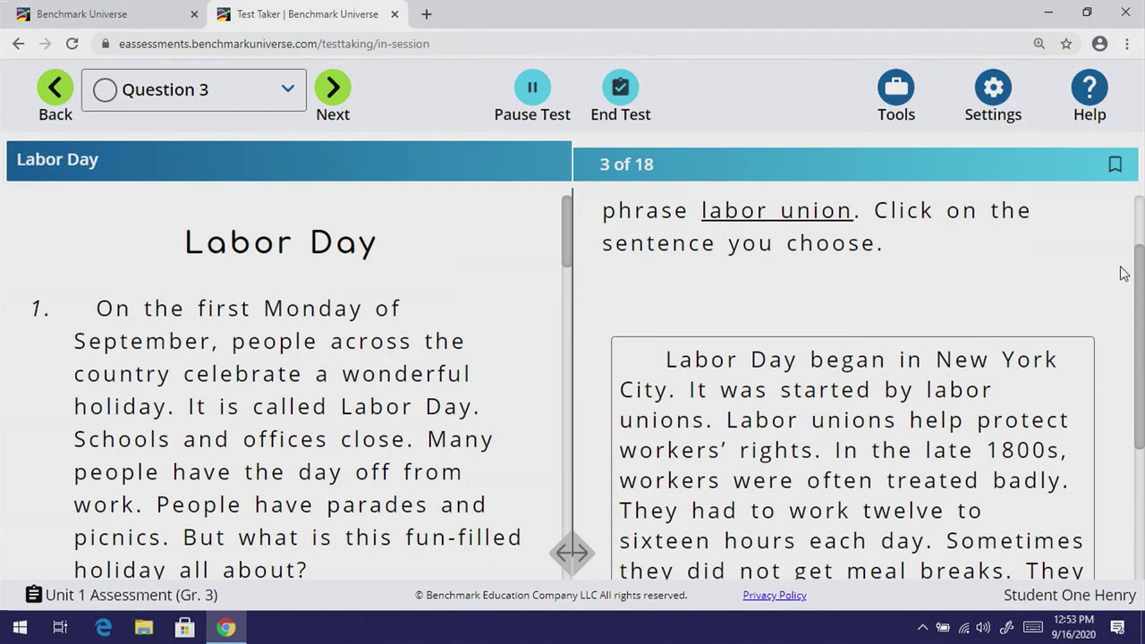
left_click(795, 373)
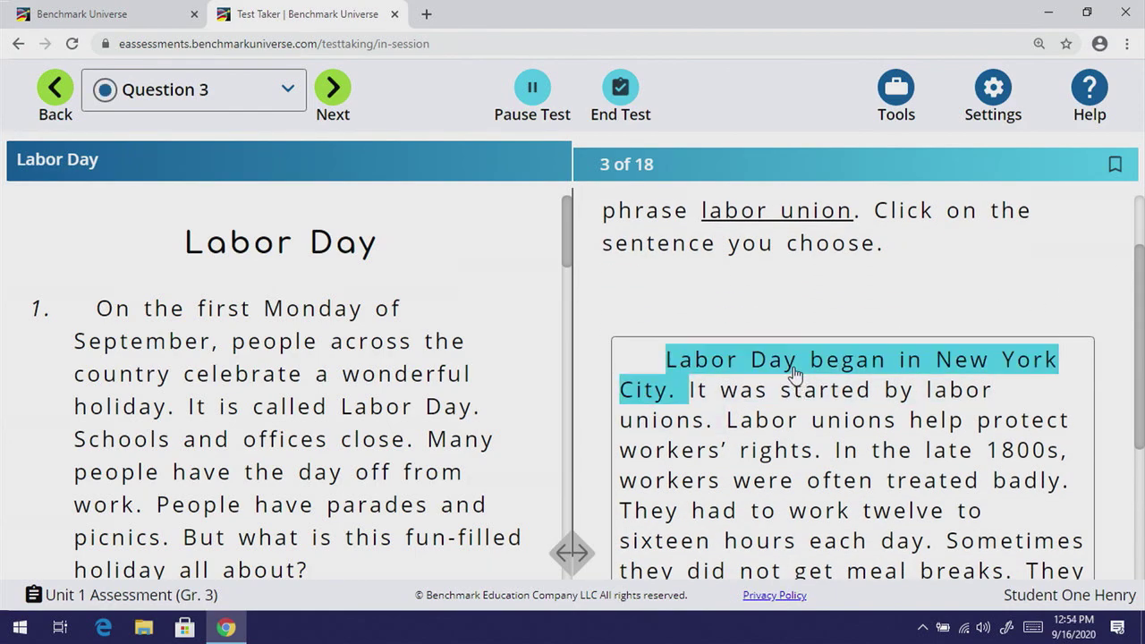
left_click(325, 93)
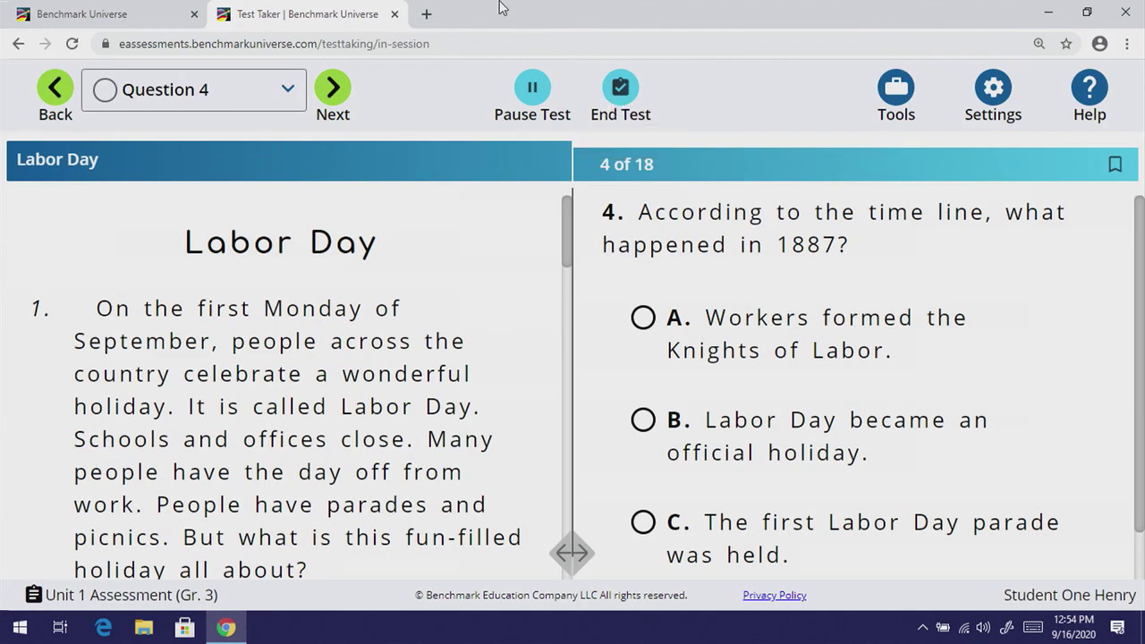
Leave the Unit 1 Assessment and close the details of its assignment.
left_click(396, 17)
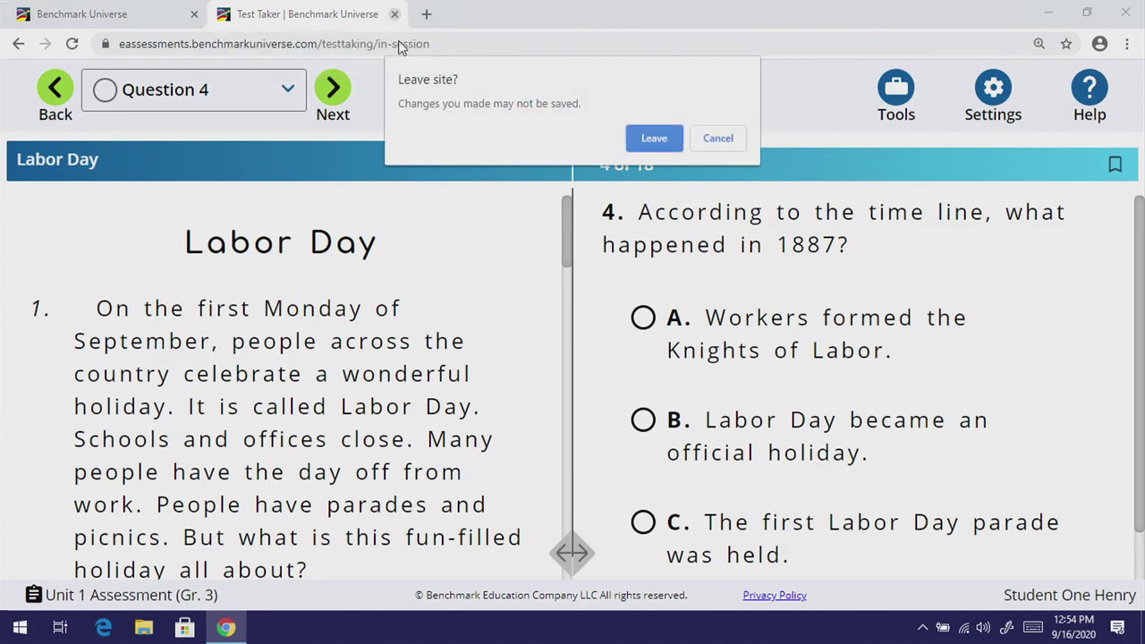
left_click(659, 134)
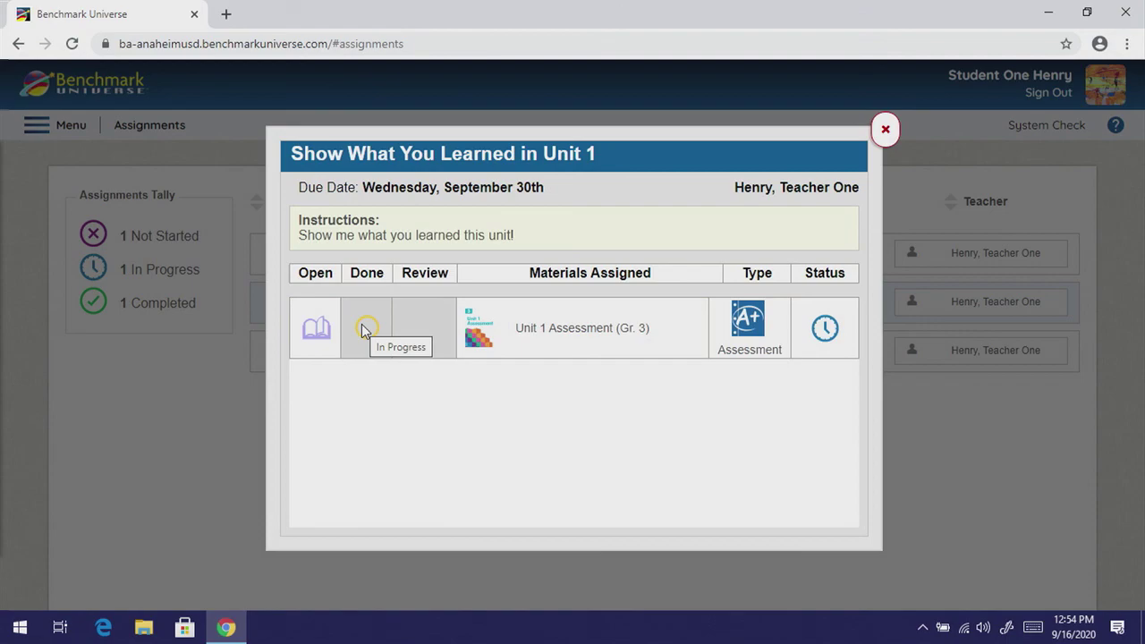
left_click(884, 129)
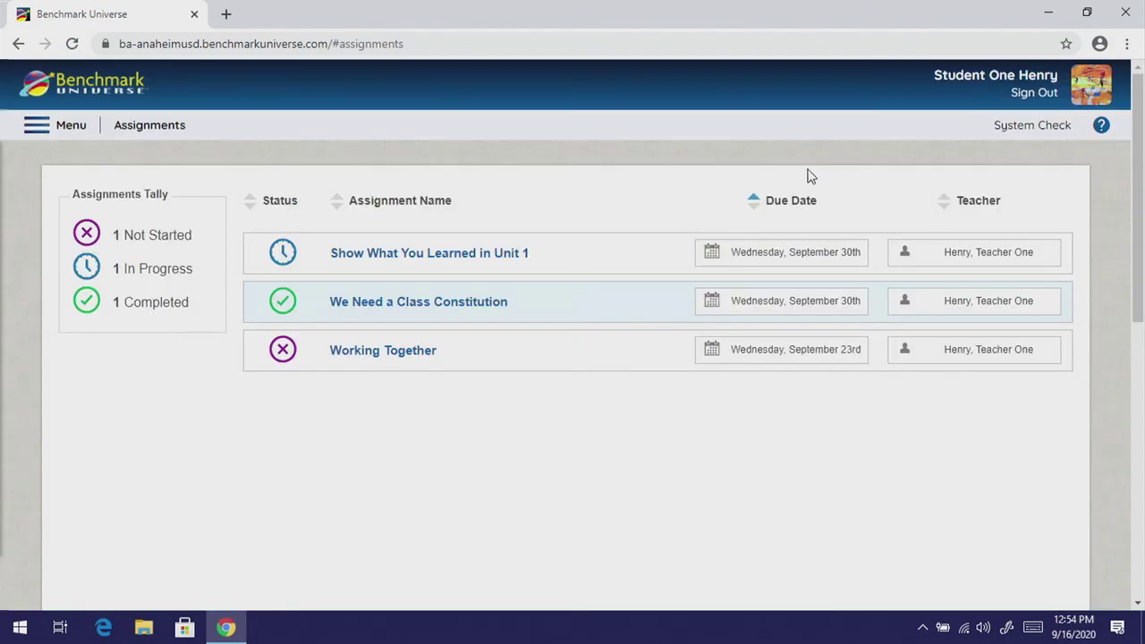
View the We Need a Class Constitution assignment's e-book through pages 2–3, and close the book and the assignment details.
left_click(413, 304)
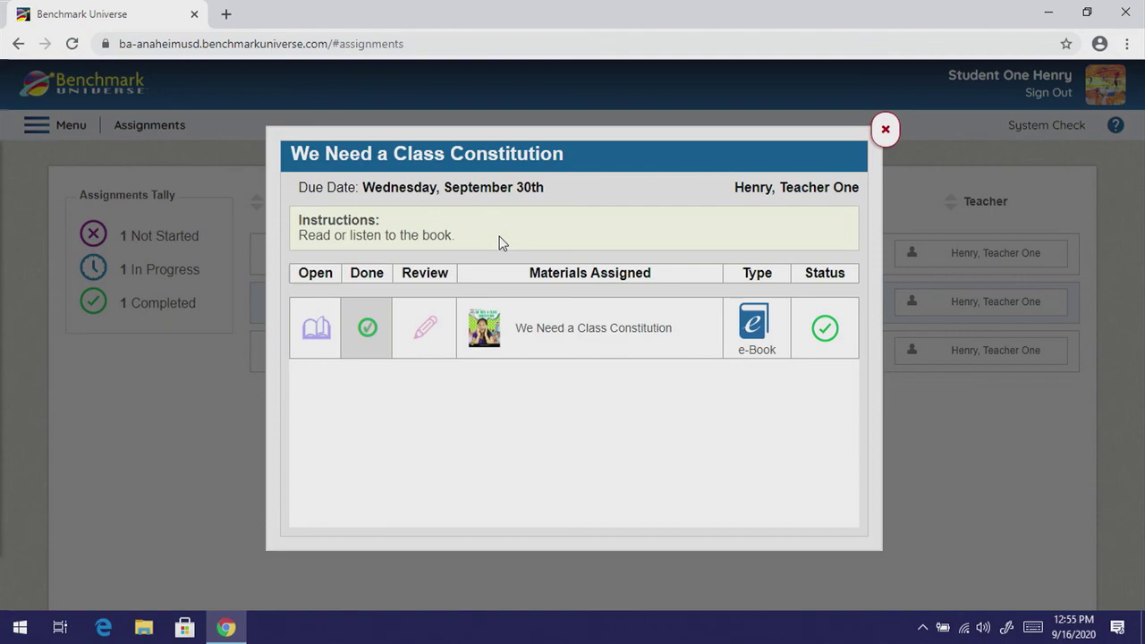
left_click(309, 323)
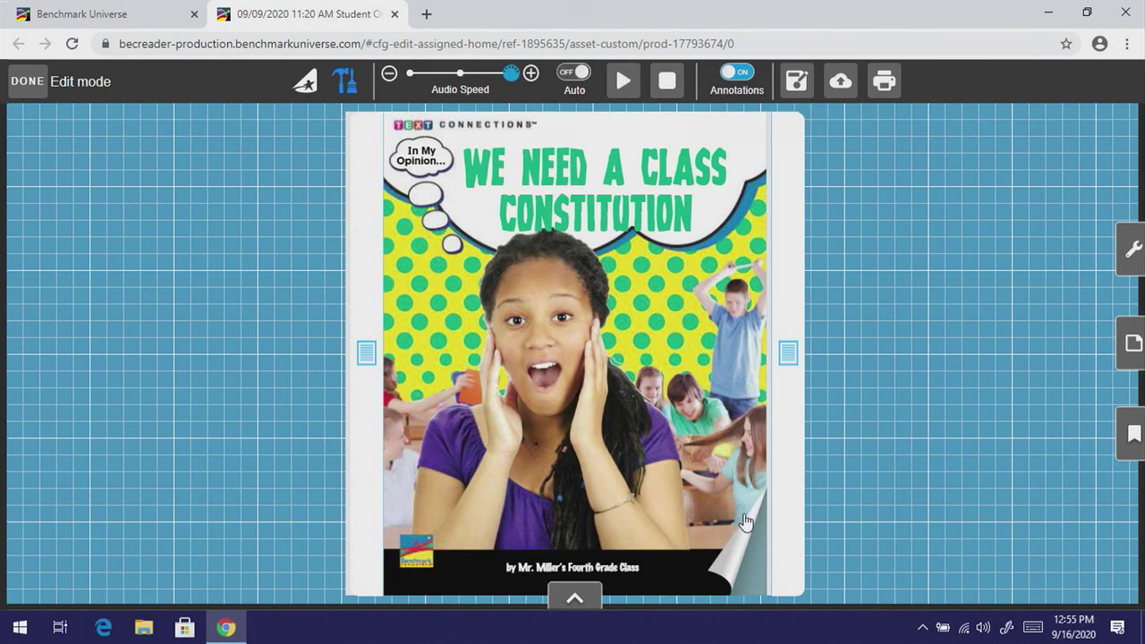
left_click(749, 555)
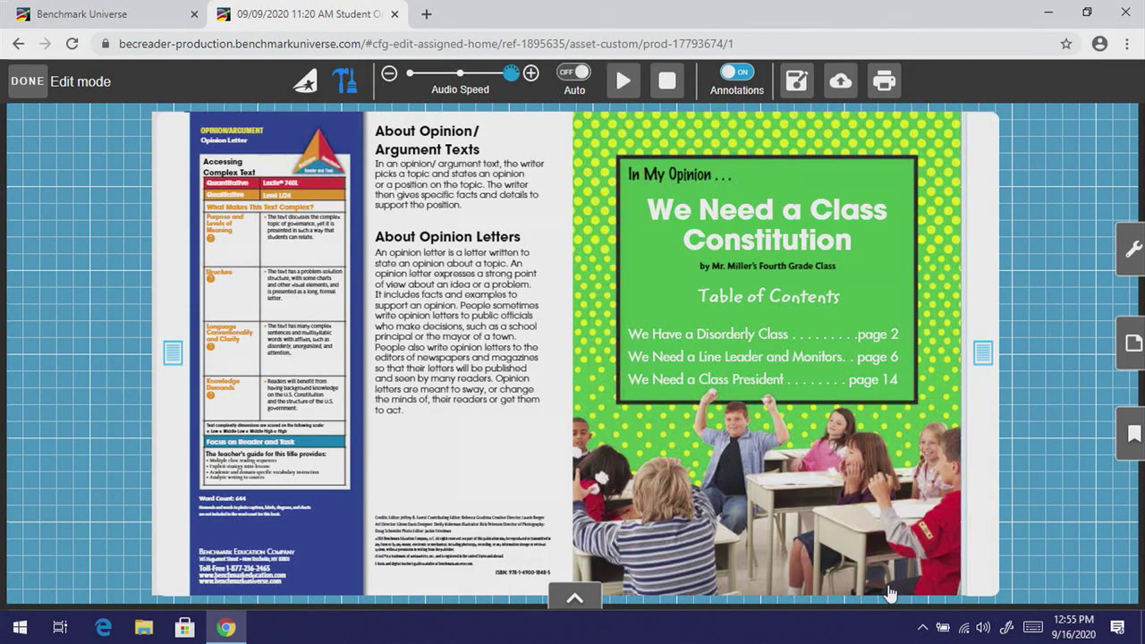
left_click(926, 596)
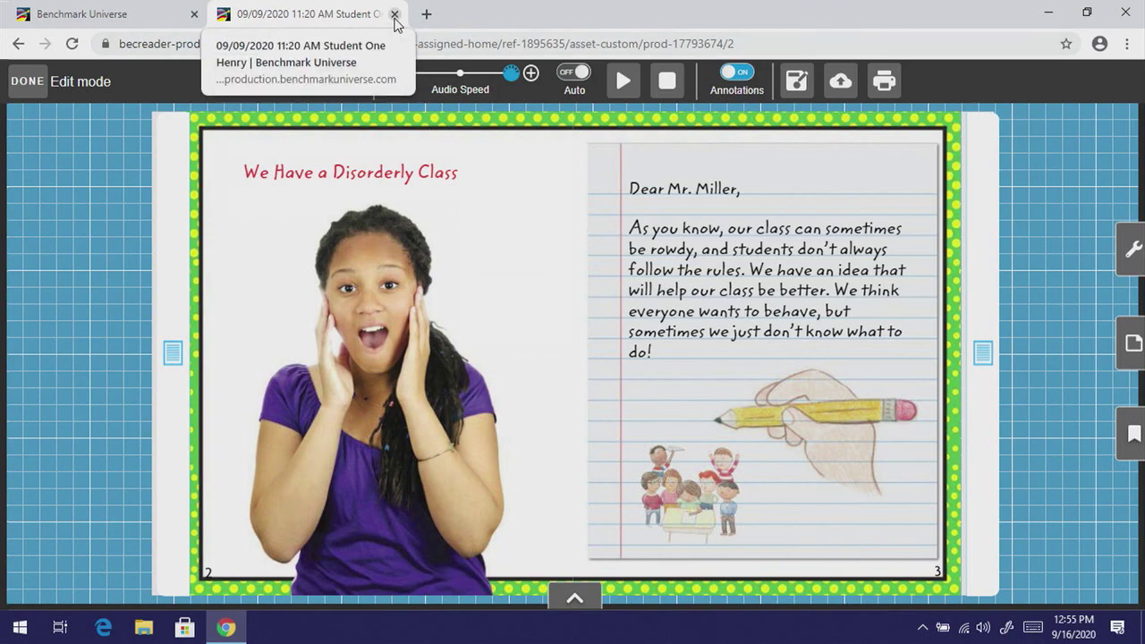
left_click(394, 13)
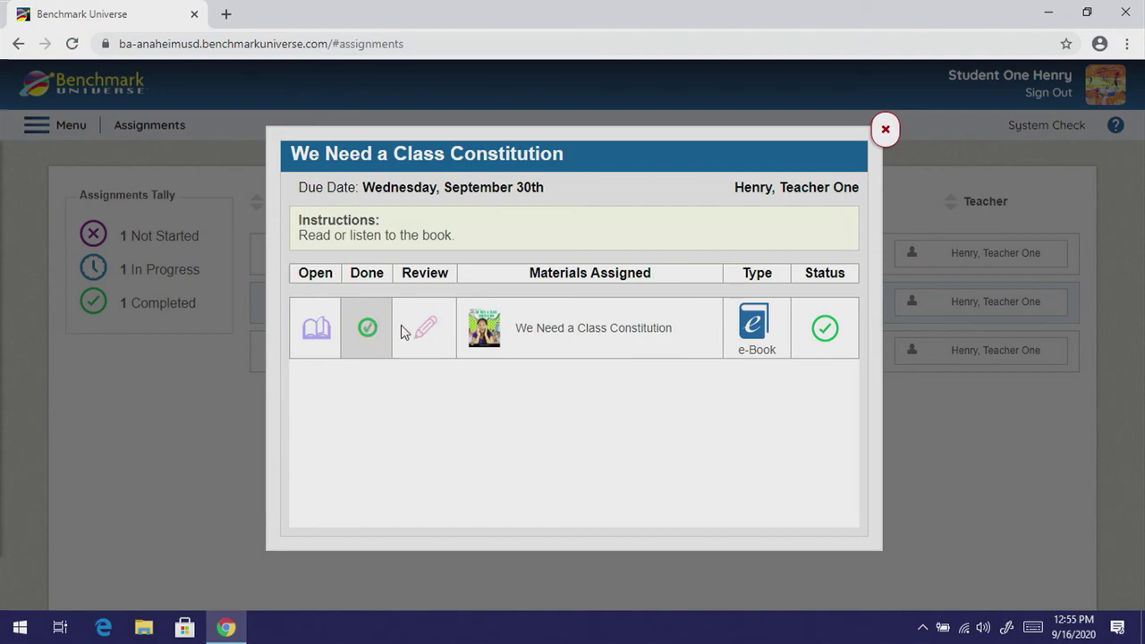
left_click(885, 131)
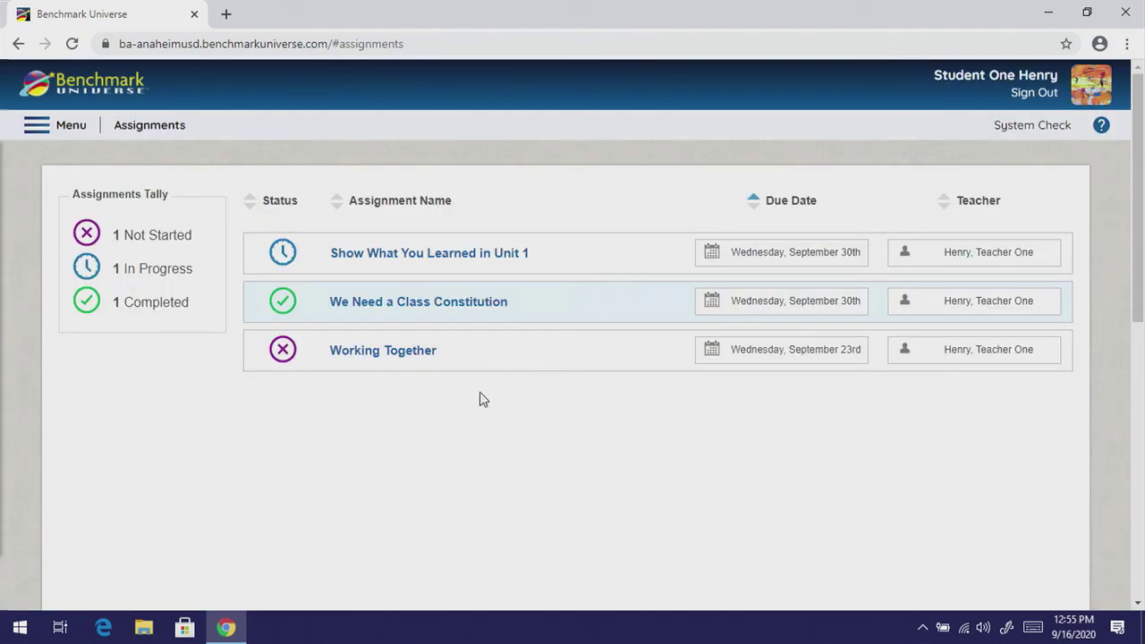
Open the Unit 1 Government for People (Gr. 3) e-book from the Working Together assignment.
left_click(391, 353)
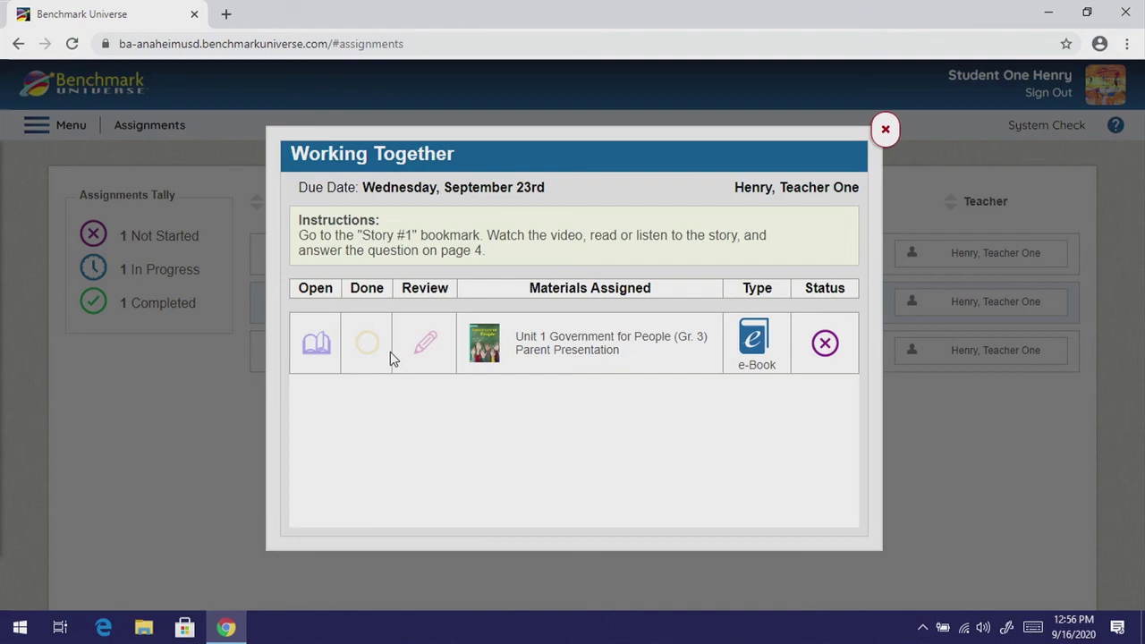
left_click(316, 344)
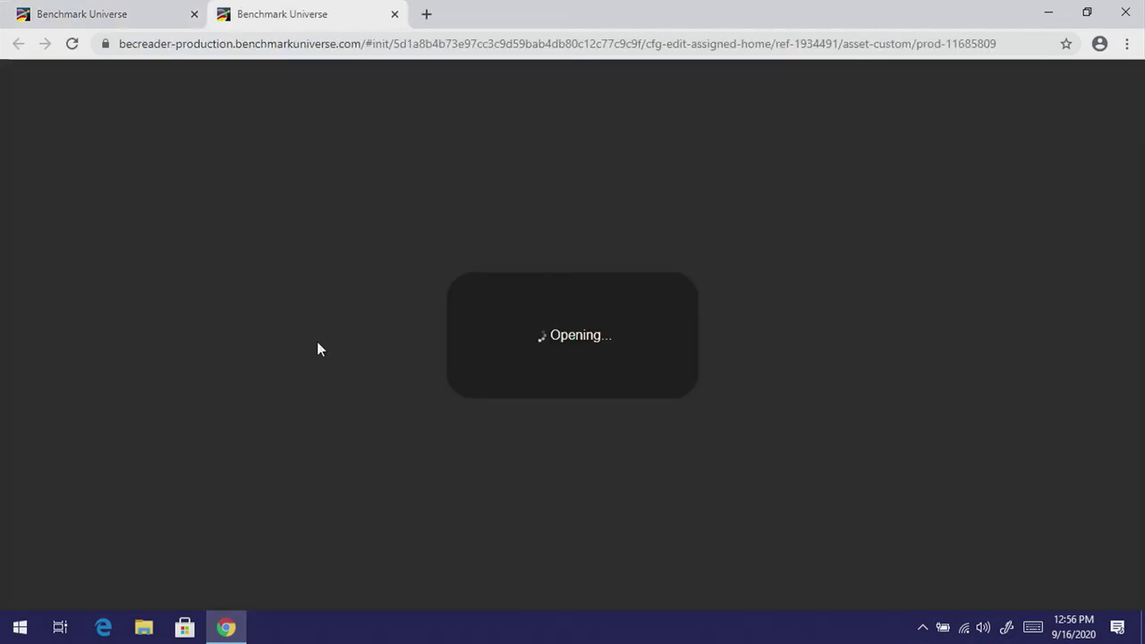